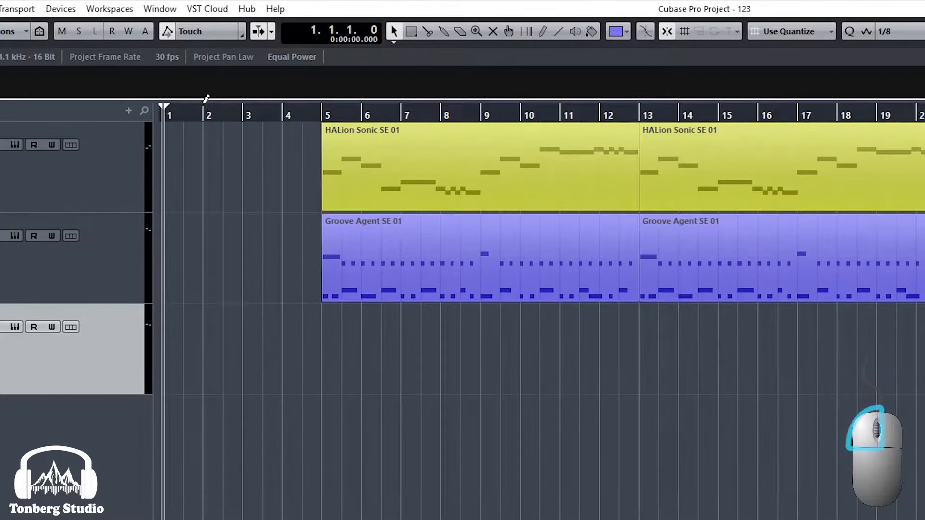
Mark a locator range from bar 2 to bar 5 and set the quantize preset to 1/1.
{"action": "left_click_drag", "start_coordinate": [206, 99], "coordinate": [322, 101]}
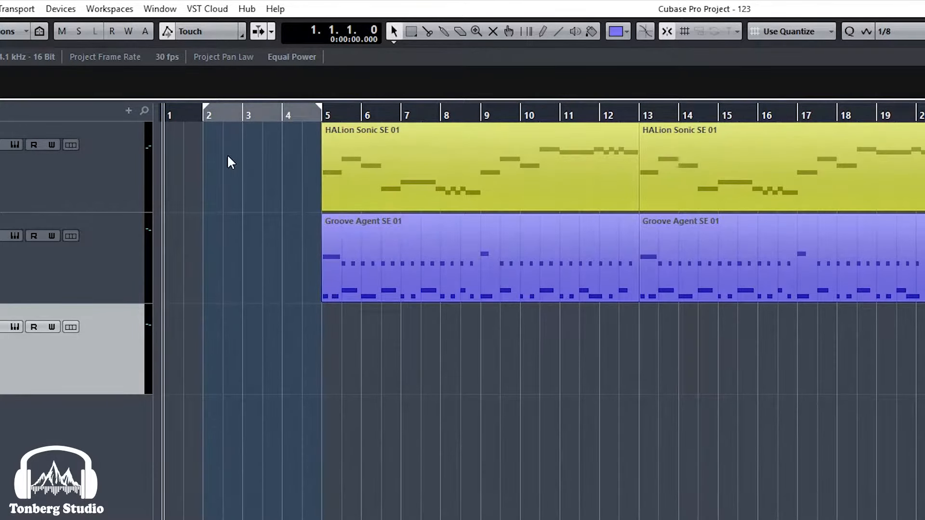
{"action": "left_click", "coordinate": [913, 32]}
{"action": "left_click", "coordinate": [910, 52]}
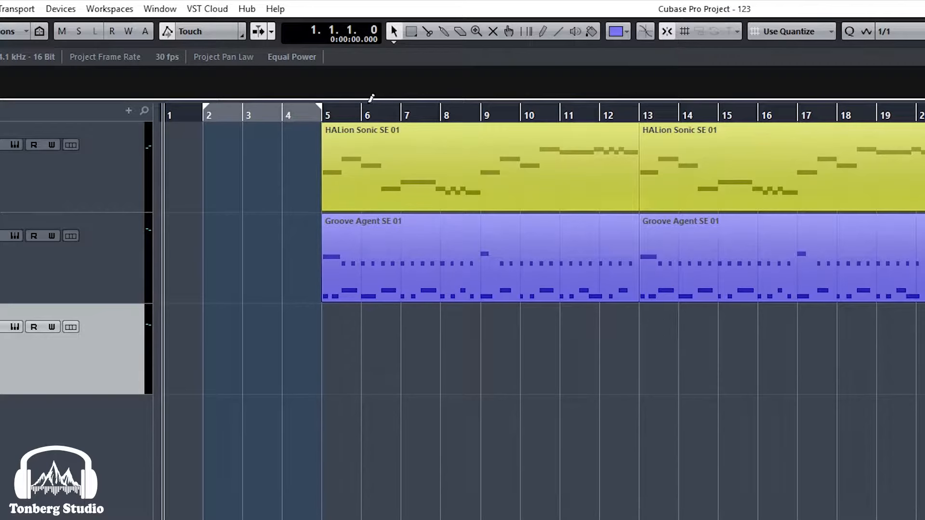
Set the locators around the Drums part spanning bars 5 to 13 and jump the project cursor between the left and right locators.
{"action": "left_click", "coordinate": [432, 260]}
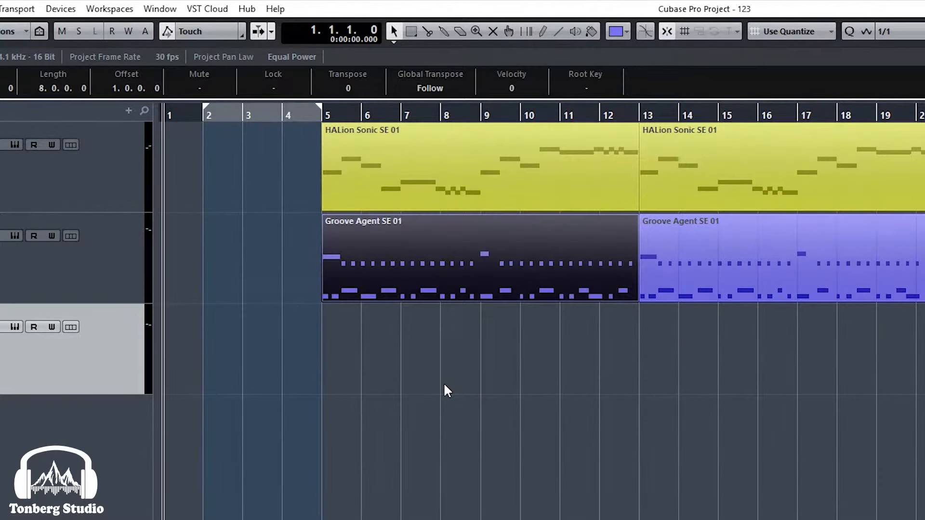
{"action": "key", "text": "p"}
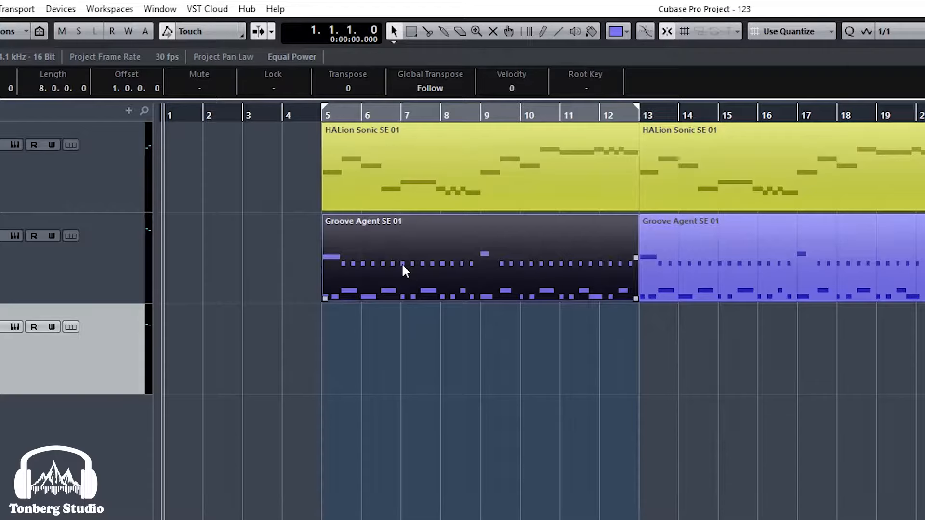
{"action": "key", "text": "1"}
{"action": "key", "text": "2"}
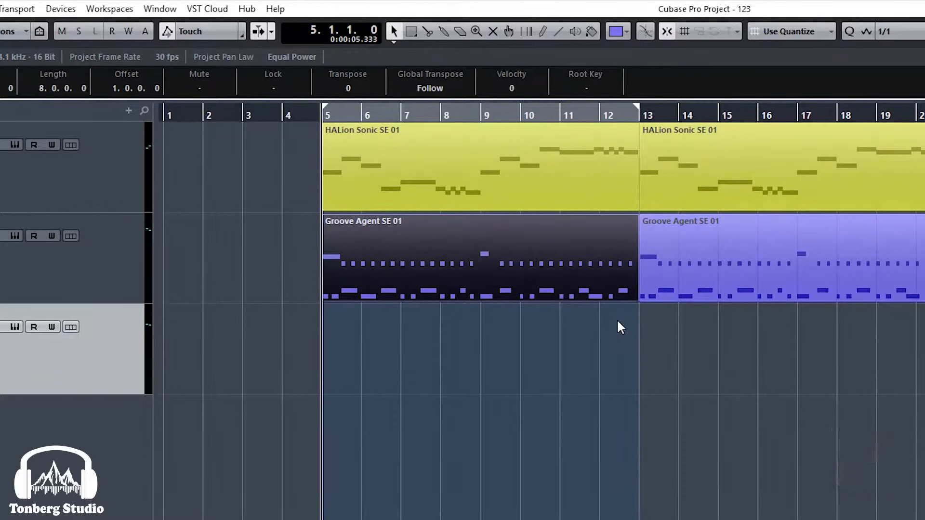
{"action": "key", "text": "2"}
{"action": "key", "text": "1"}
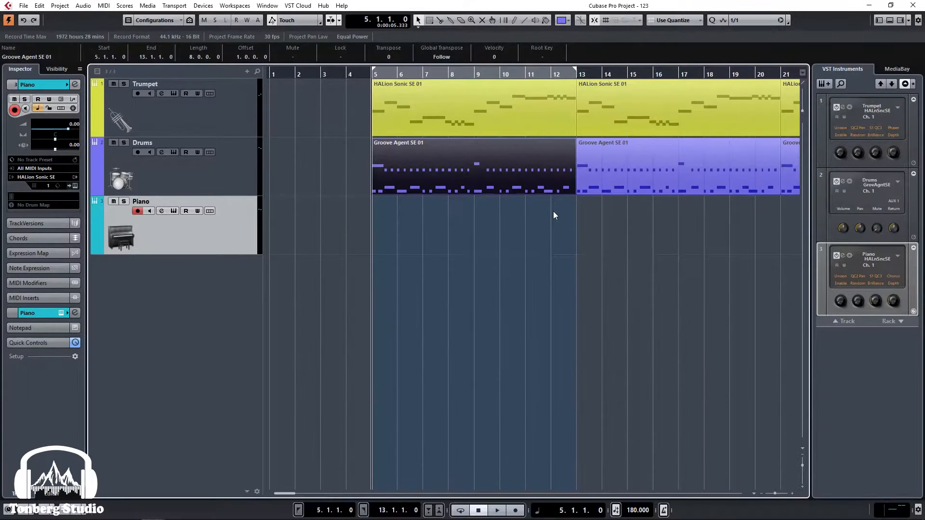
Record a trial take on the Piano track from the left locator at bar 5, stop around bar 9 and delete the take.
{"action": "key", "text": "KP_Multiply"}
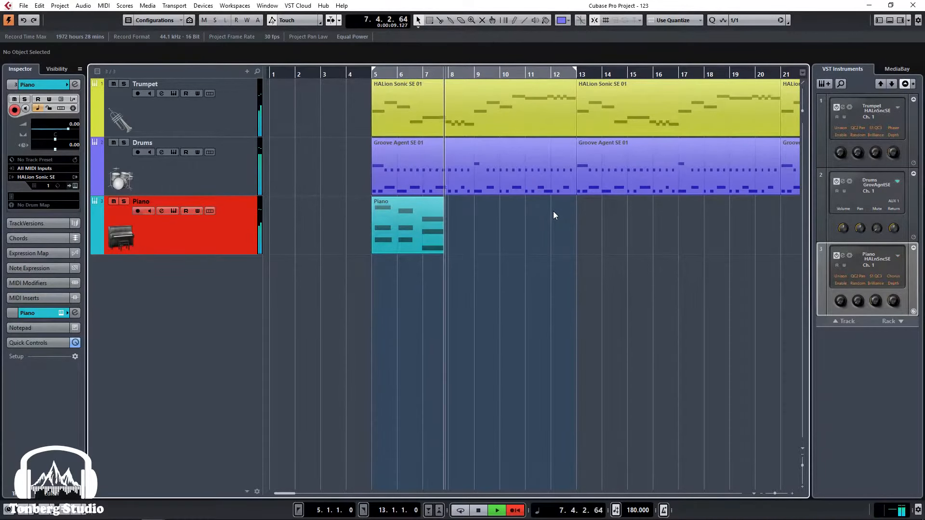
{"action": "key", "text": "space"}
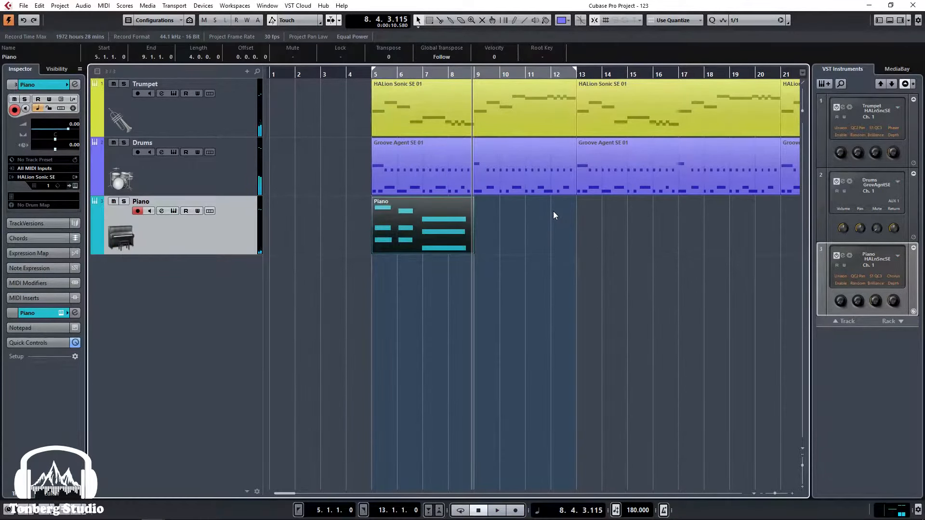
{"action": "key", "text": "Delete"}
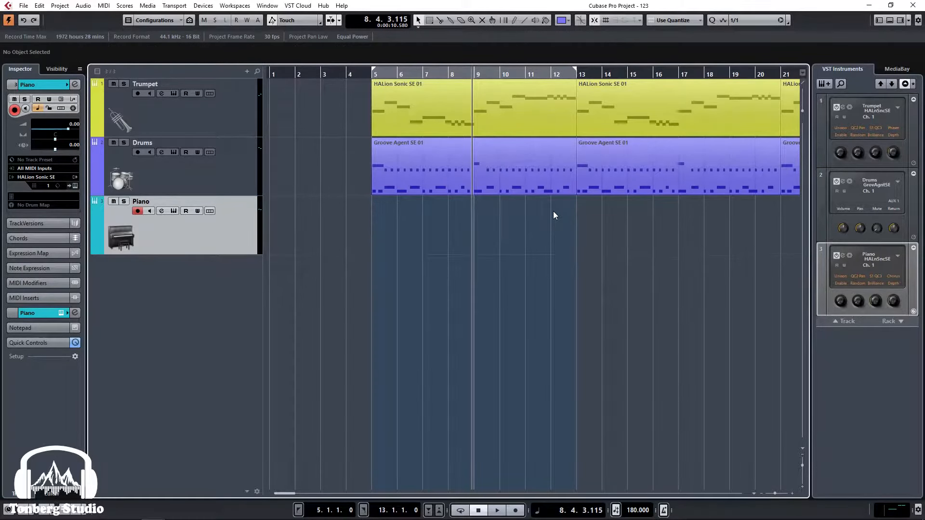
Move the left locator to bar 4 and place the project cursor on it.
{"action": "left_click_drag", "start_coordinate": [376, 72], "coordinate": [347, 75]}
{"action": "key", "text": "1"}
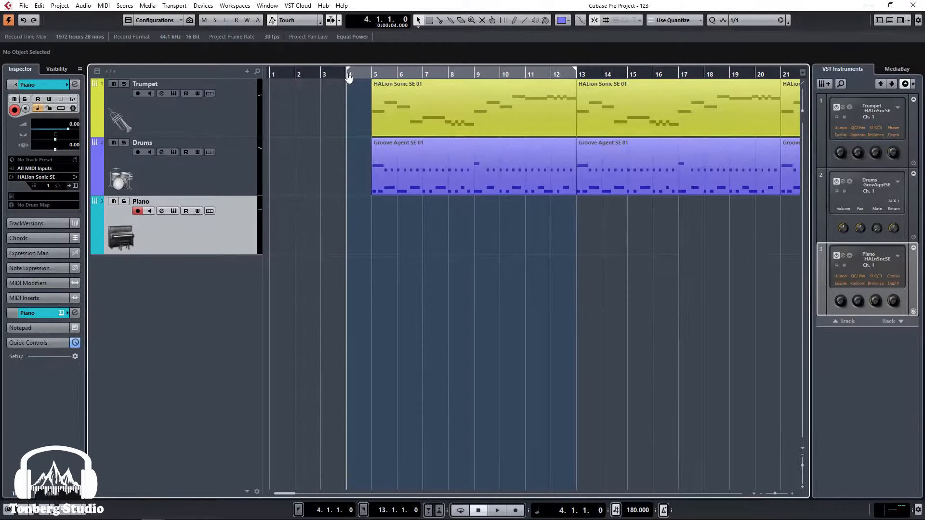
Record a trial piano take from bar 4 to just past bar 13 and delete it.
{"action": "key", "text": "KP_Multiply"}
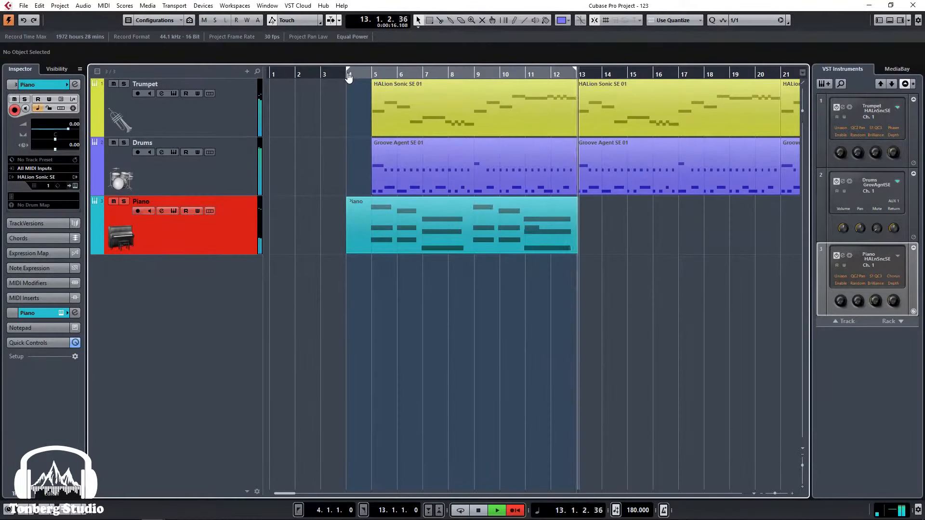
{"action": "key", "text": "space"}
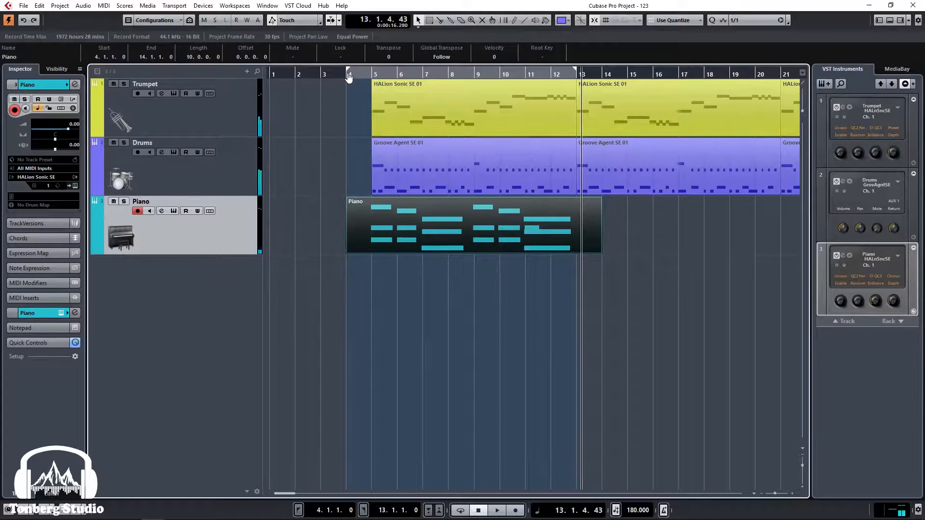
{"action": "key", "text": "1"}
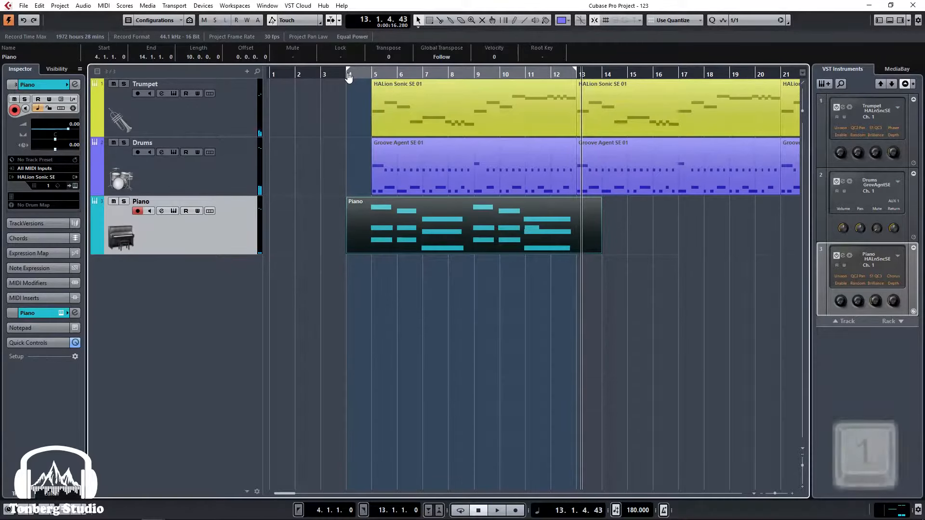
{"action": "key", "text": "Delete"}
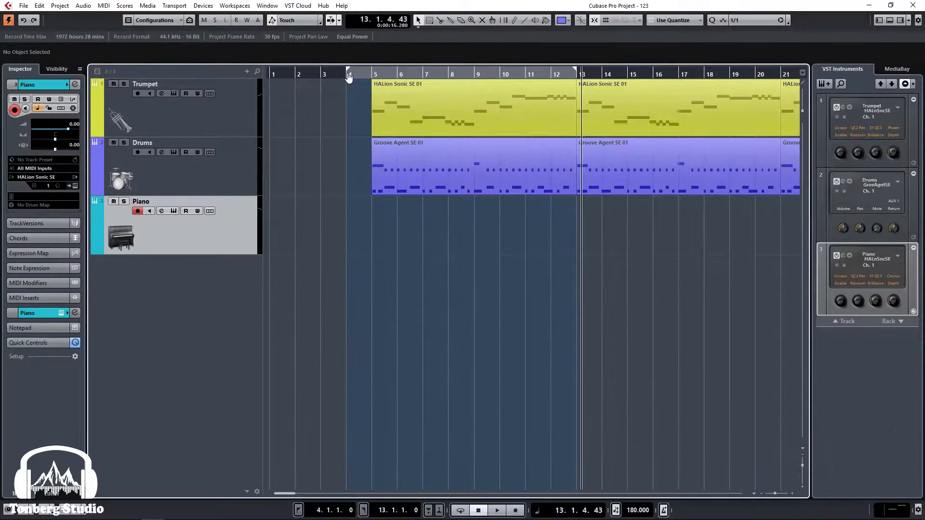
Return to the left locator at bar 4 and record the Piano track up to about bar 13.
{"action": "key", "text": "1"}
{"action": "key", "text": "KP_Multiply"}
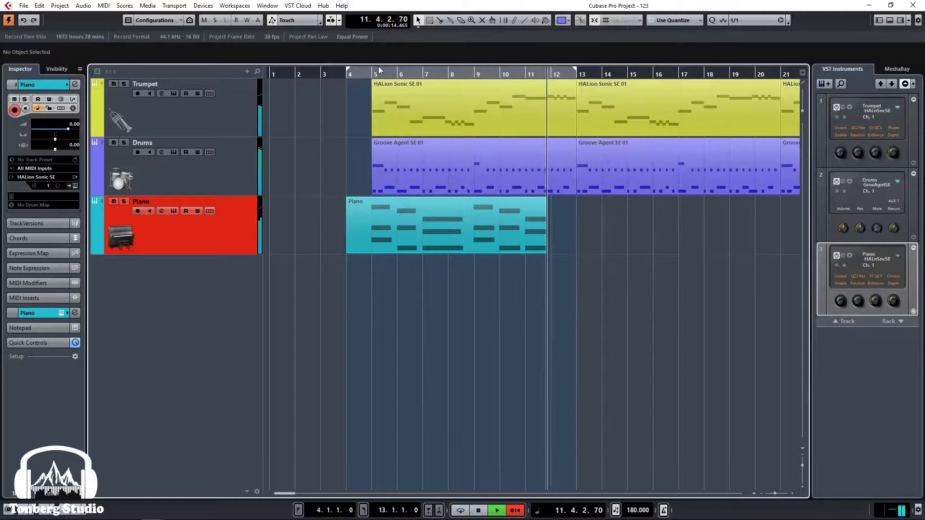
{"action": "key", "text": "space"}
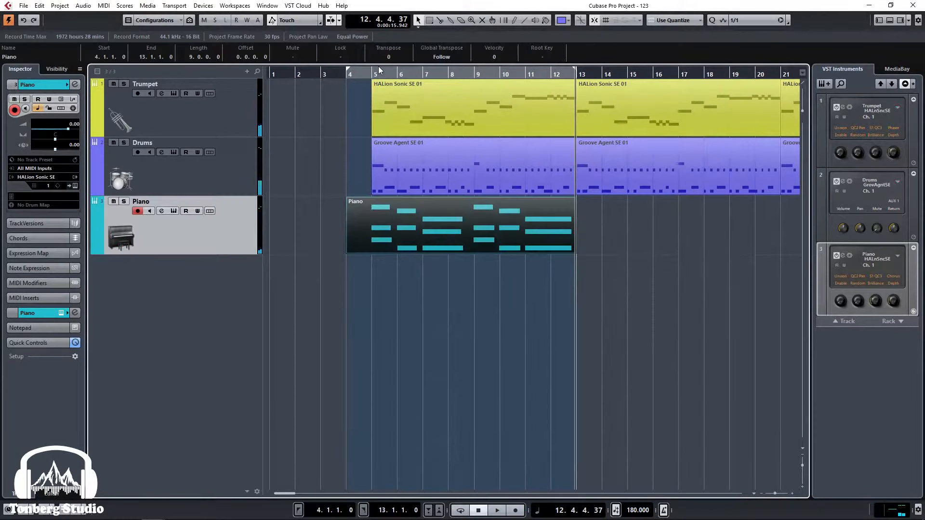
Jump the project cursor to the left locator at bar 4 and to the right locator at bar 13.
{"action": "key", "text": "1"}
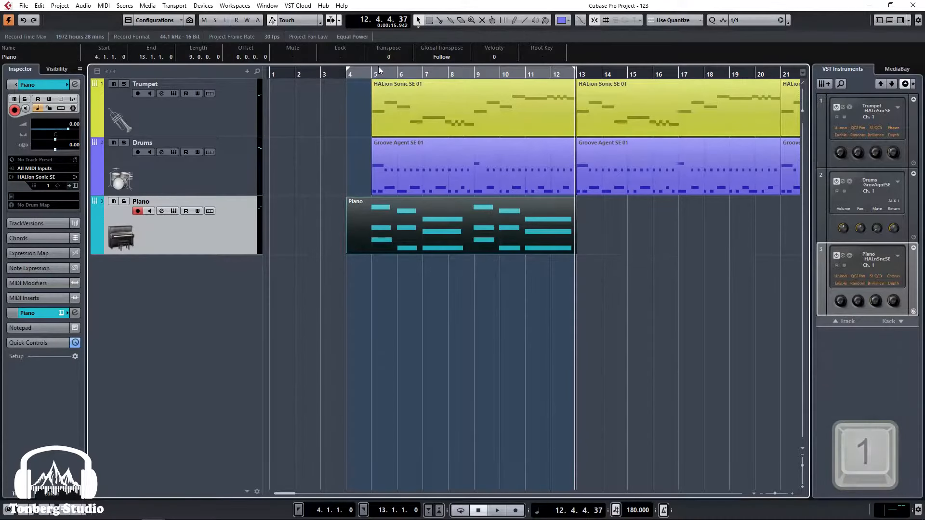
{"action": "key", "text": "KP_1"}
{"action": "key", "text": "2"}
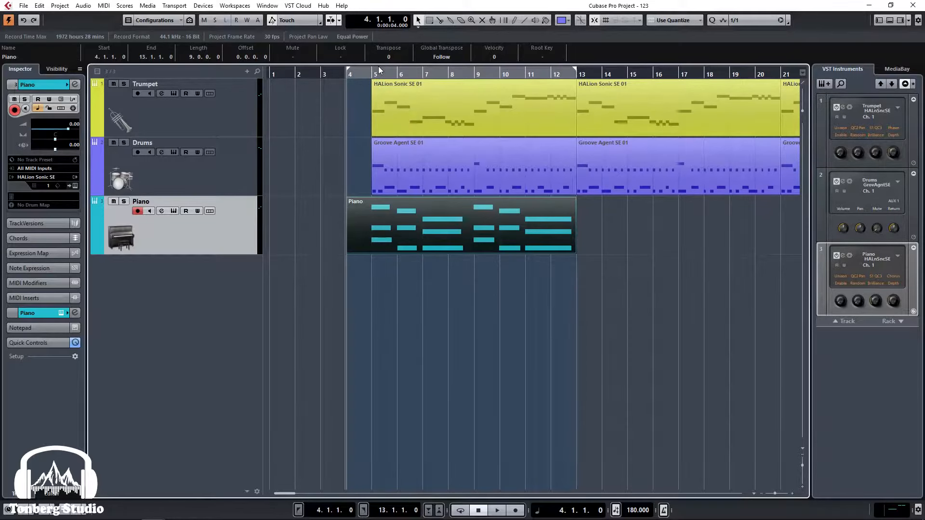
{"action": "key", "text": "KP_2"}
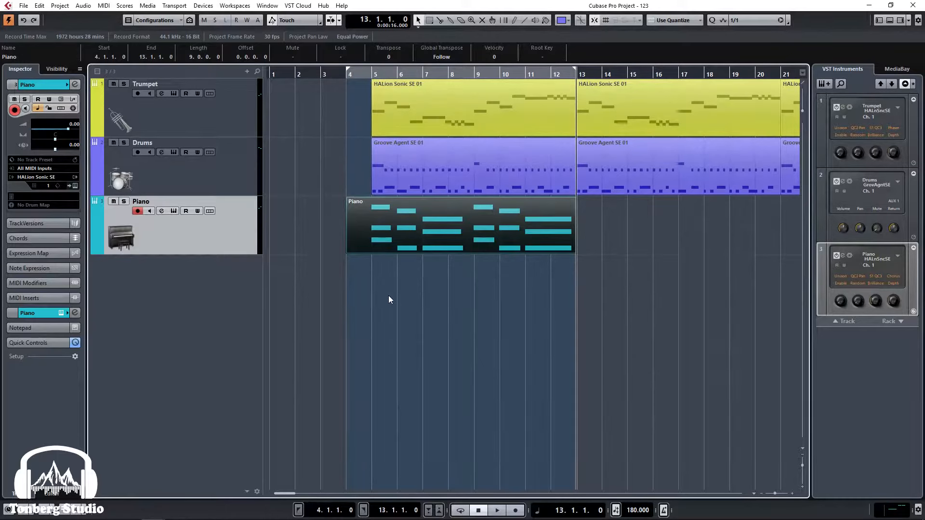
Place the project cursor at bar 3 and set both the left and right locators to that position.
{"action": "left_click", "coordinate": [320, 74]}
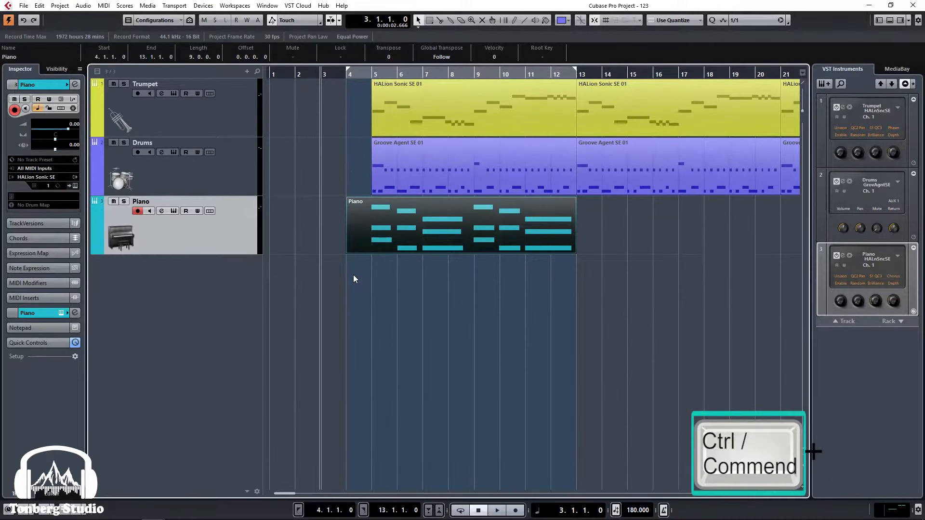
{"action": "key", "text": "ctrl+1"}
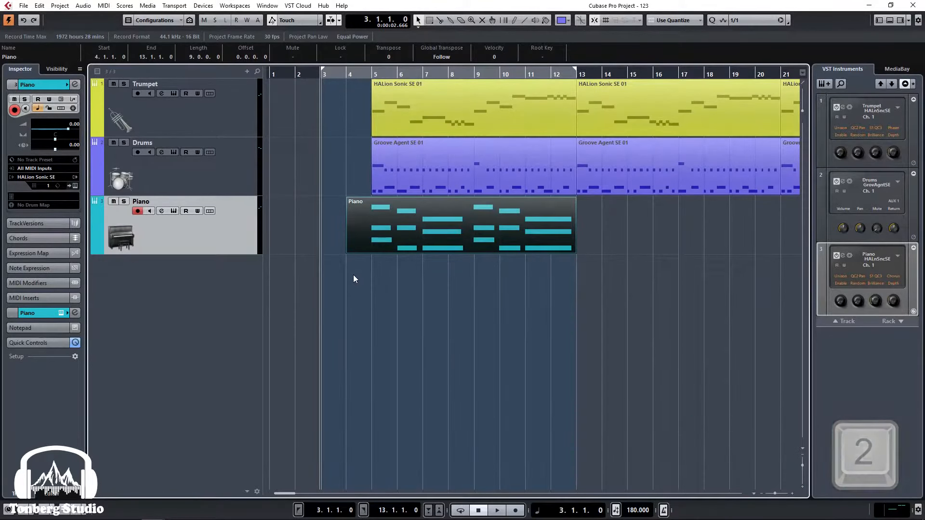
{"action": "key", "text": "ctrl+2"}
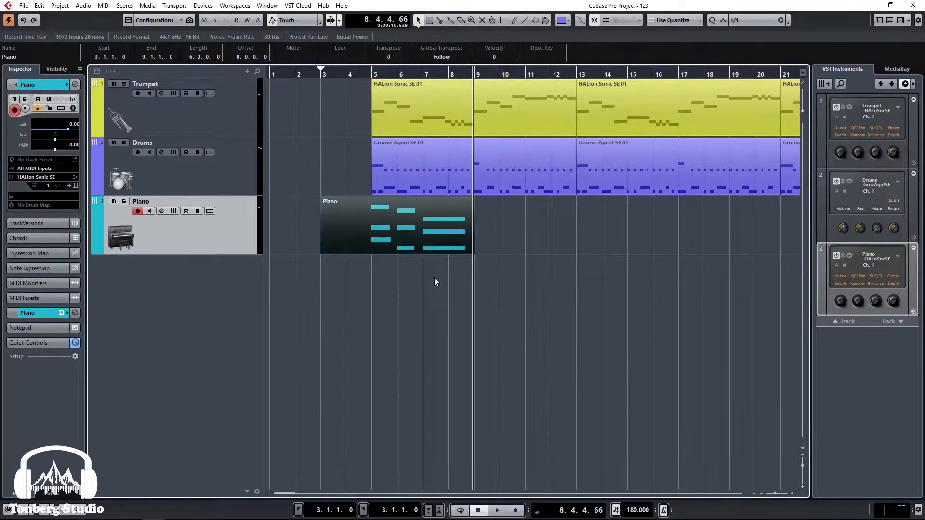
Set the locators around the Drums part spanning bars 13 to 21 and turn on Cycle mode.
{"action": "left_click", "coordinate": [627, 169]}
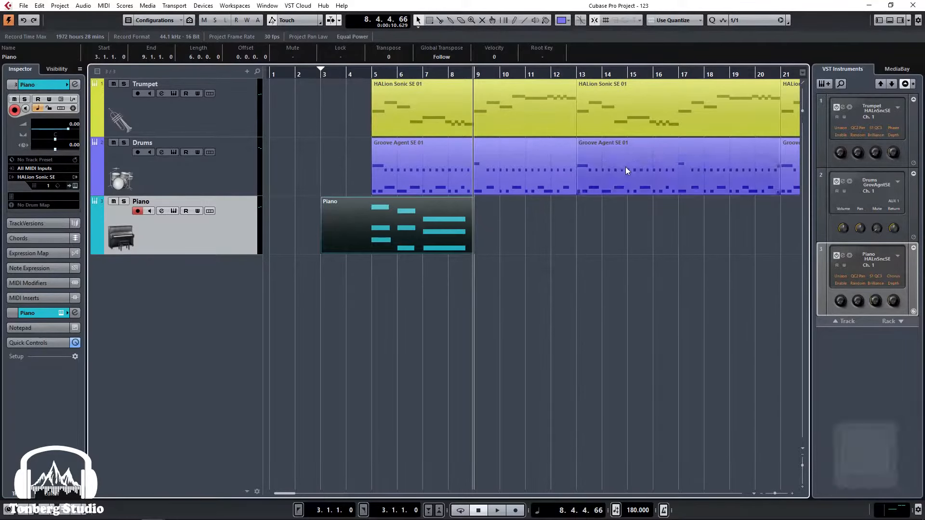
{"action": "key", "text": "p"}
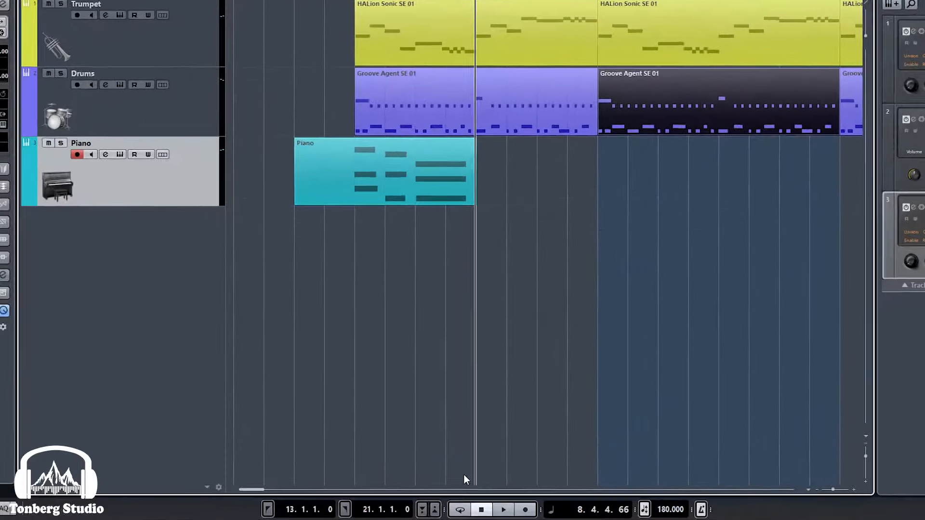
{"action": "key", "text": "slash"}
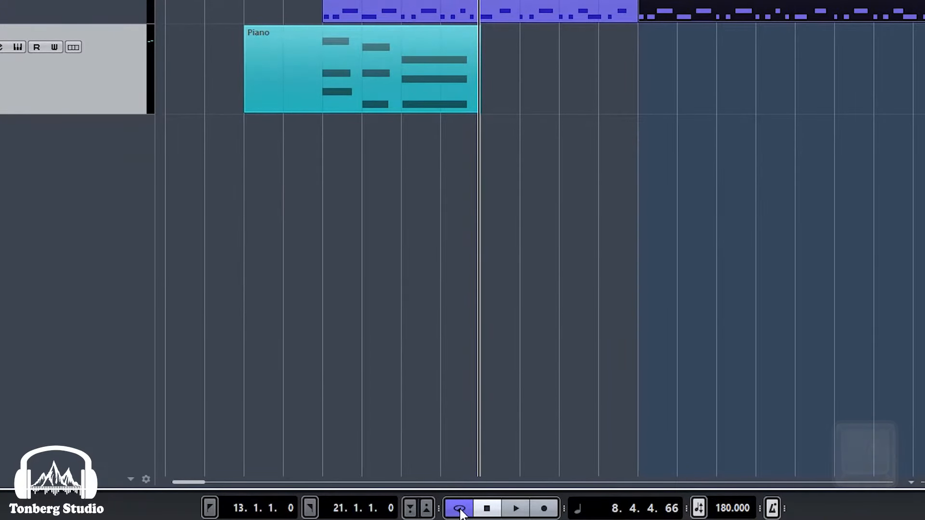
{"action": "key", "text": "slash"}
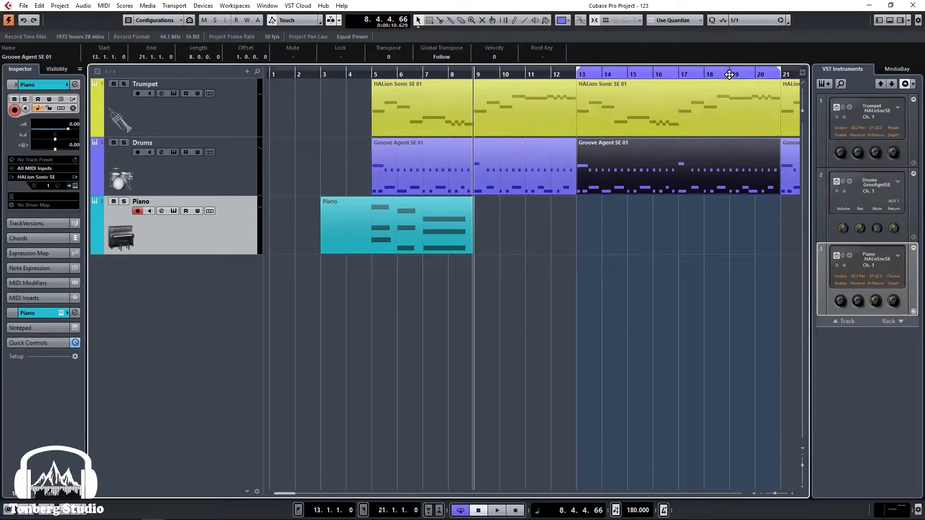
Position the project cursor near bar 20 and play through the cycle end to hear the range loop, stopping around bar 15.
{"action": "left_click_drag", "start_coordinate": [671, 76], "coordinate": [704, 76]}
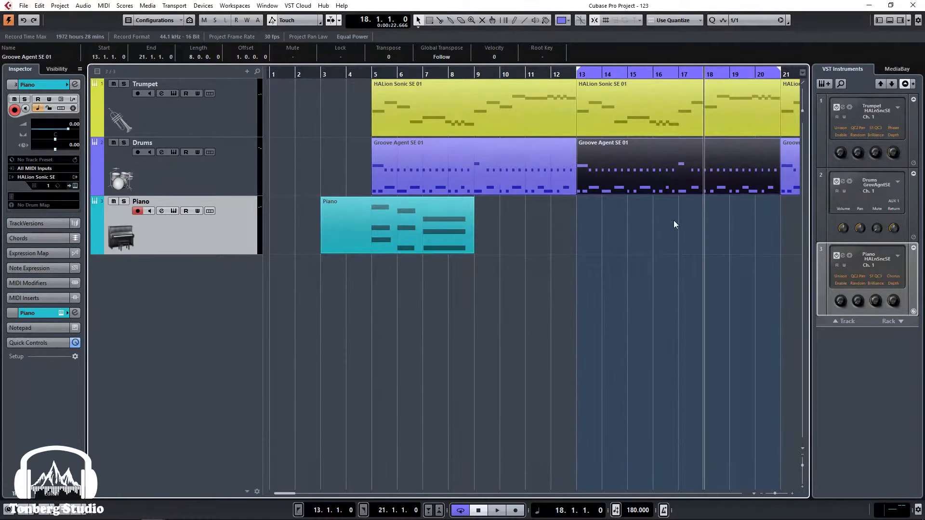
{"action": "left_click", "coordinate": [755, 74]}
{"action": "key", "text": "space"}
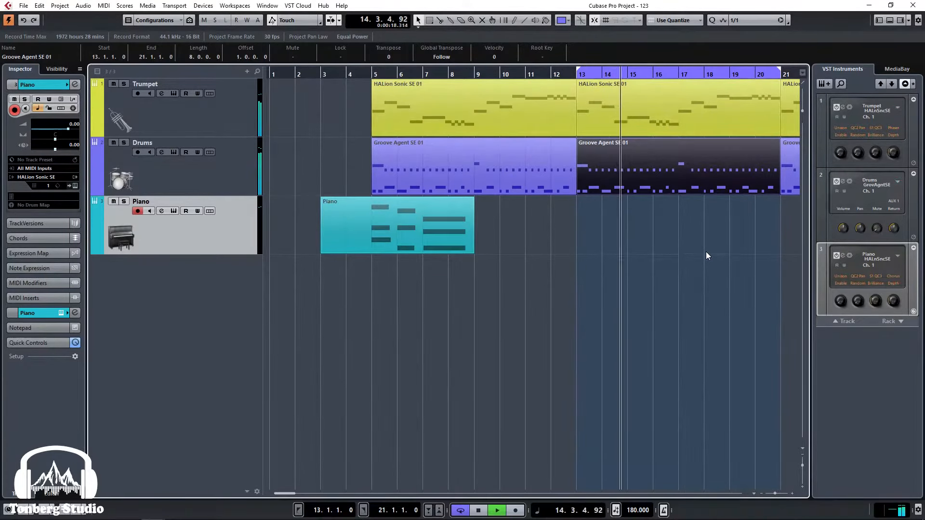
{"action": "key", "text": "space"}
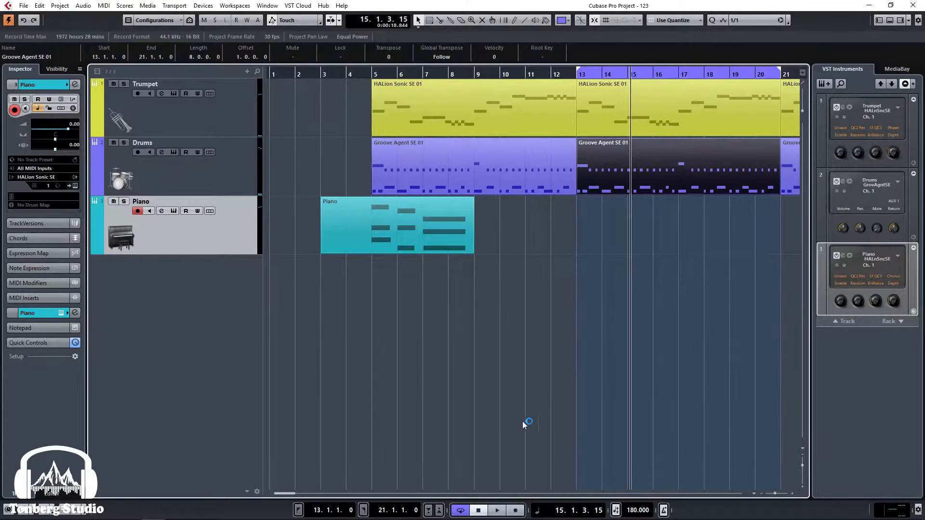
Turn off Cycle mode for the range between the locators.
{"action": "left_click", "coordinate": [459, 512]}
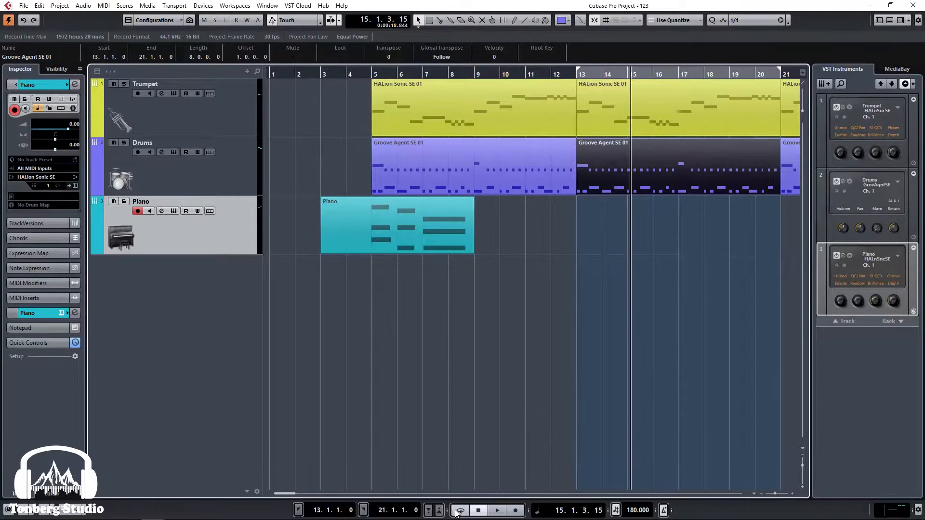
{"action": "key", "text": "KP_Divide"}
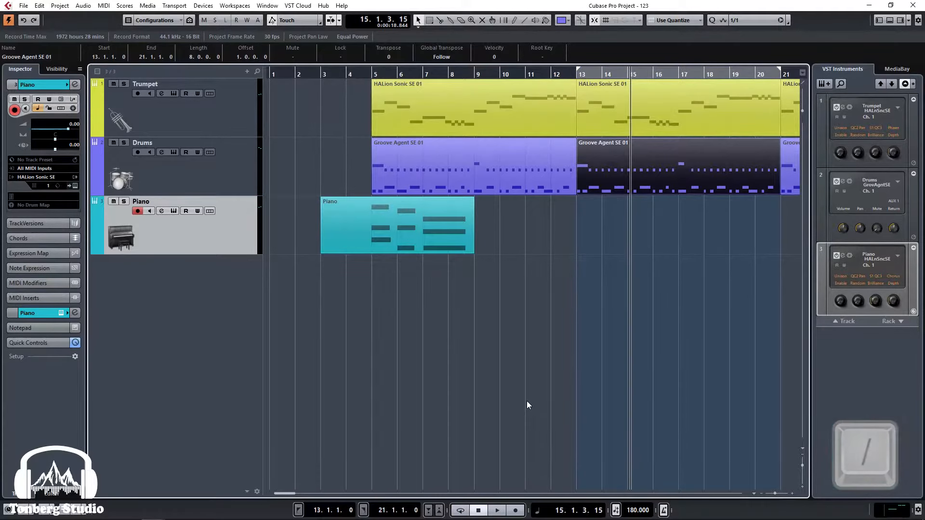
{"action": "key", "text": "KP_Divide"}
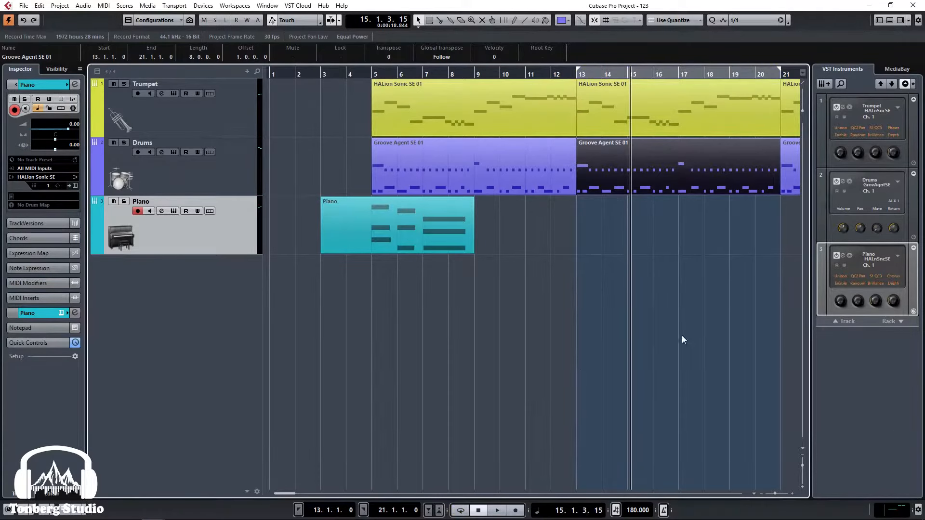
Jump the project cursor to the right locator at bar 21 and play from there.
{"action": "scroll", "coordinate": [571, 325], "scroll_direction": "right", "scroll_amount": 3}
{"action": "scroll", "coordinate": [571, 322], "scroll_direction": "right", "scroll_amount": 1}
{"action": "key", "text": "2"}
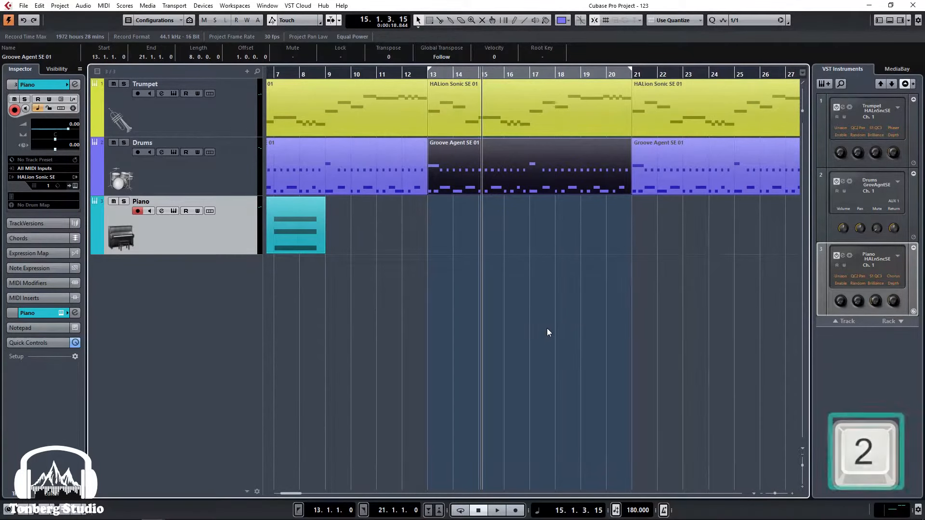
{"action": "key", "text": "space"}
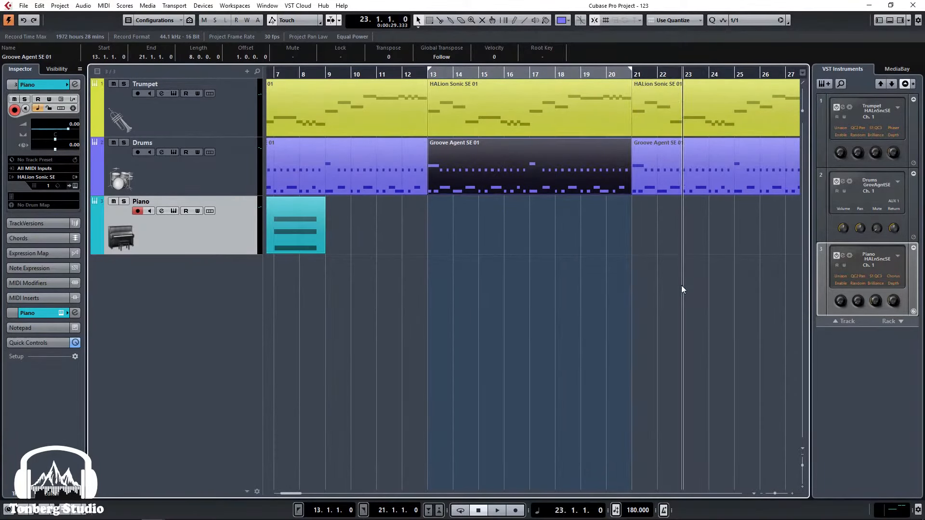
Zoom the project view out horizontally until all the repeated Trumpet and Drums parts fit.
{"action": "key", "text": "g"}
{"action": "key", "text": "g"}
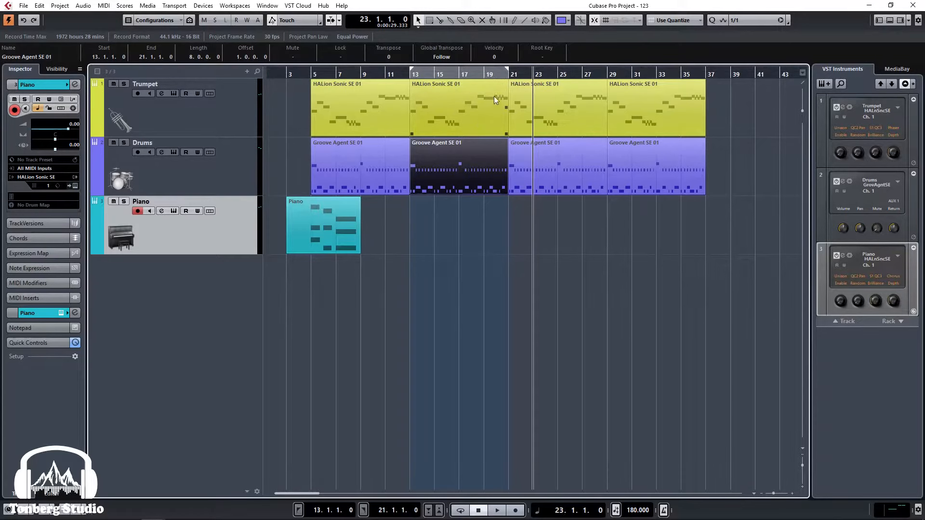
Turn on Cycle mode and move the left locator from the start of the range past the right locator to bar 29.
{"action": "key", "text": "KP_Divide"}
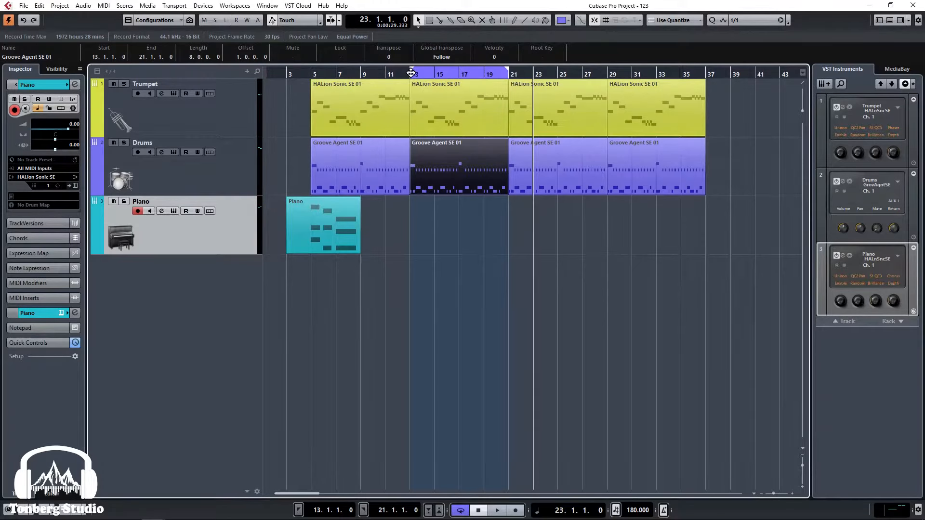
{"action": "left_click_drag", "start_coordinate": [412, 72], "coordinate": [607, 83]}
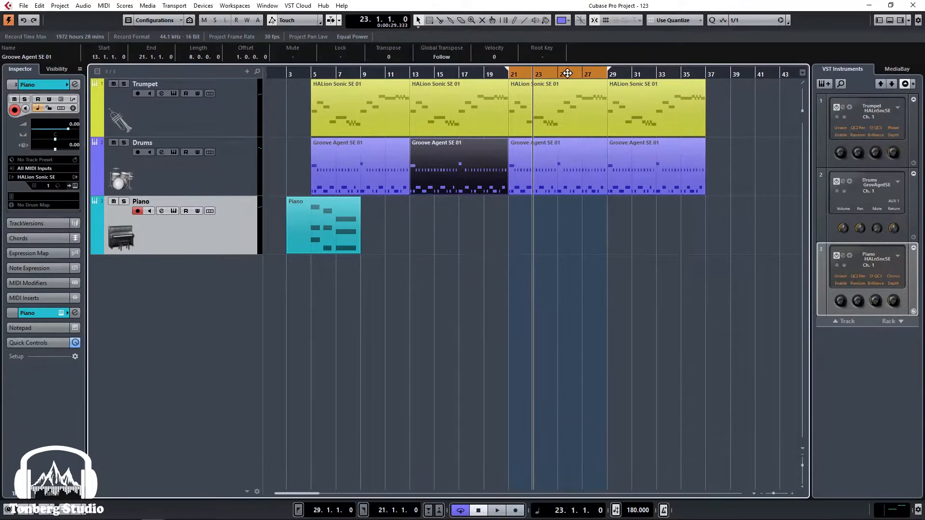
Position the project cursor near bar 19 and play across the reversed locator range, stopping playback around bar 30.
{"action": "left_click", "coordinate": [487, 76]}
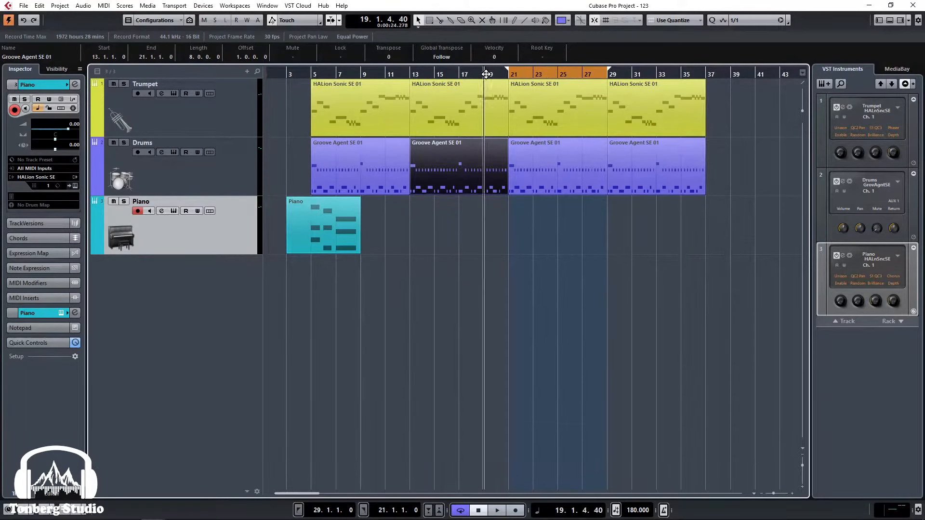
{"action": "key", "text": "space"}
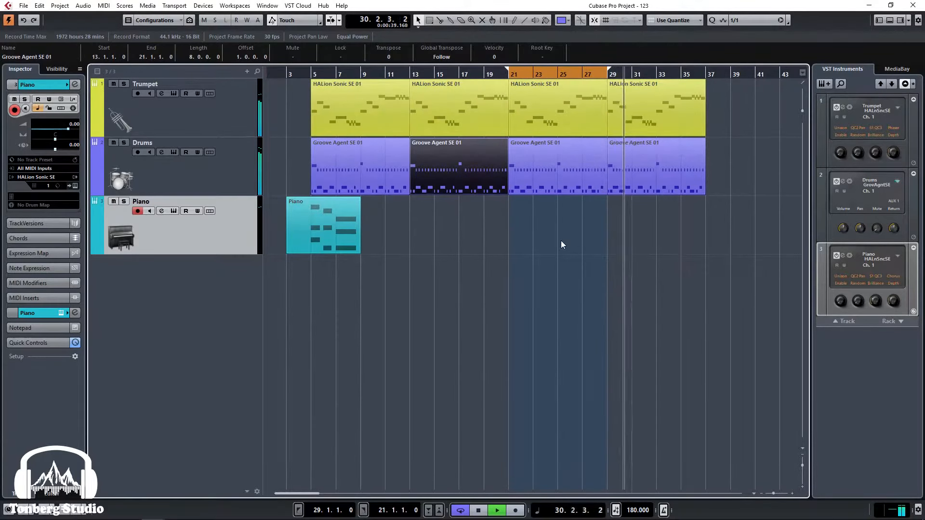
{"action": "key", "text": "space"}
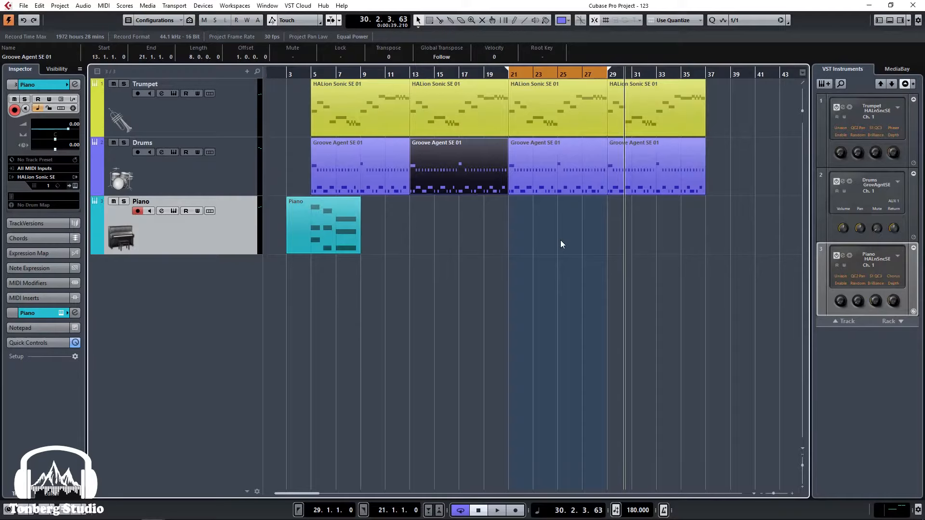
Look up the key command for "exchange left" in the Key Commands dialog, and close the dialog.
{"action": "key", "text": "p"}
{"action": "left_click", "coordinate": [23, 6]}
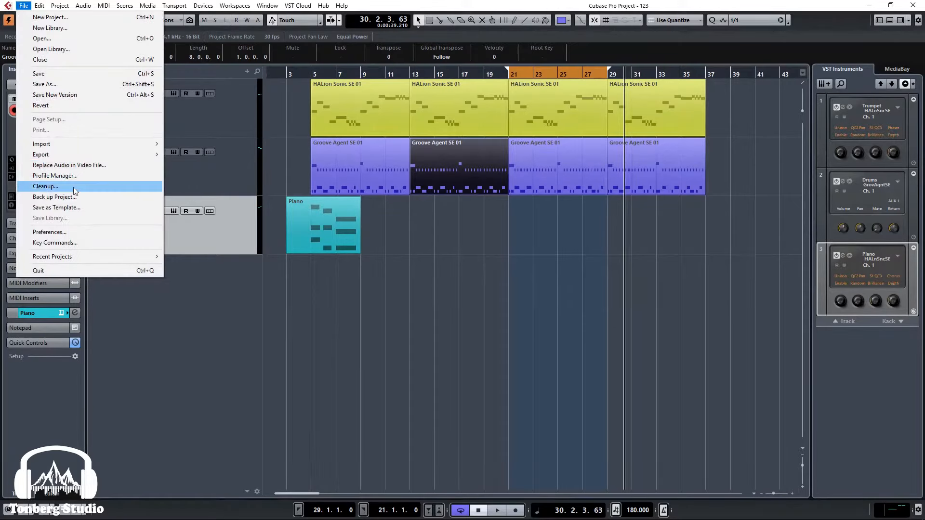
{"action": "left_click", "coordinate": [61, 242]}
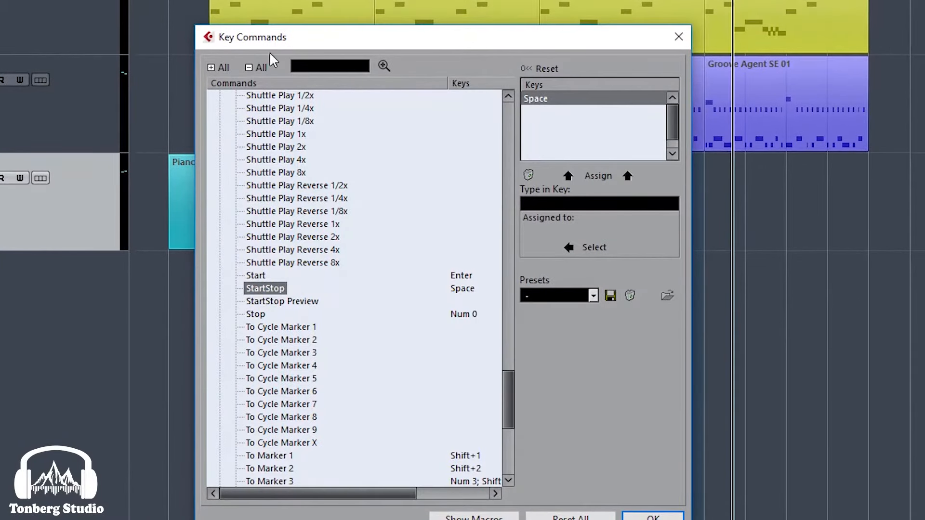
{"action": "left_click", "coordinate": [370, 147]}
{"action": "type", "text": "exchange left"}
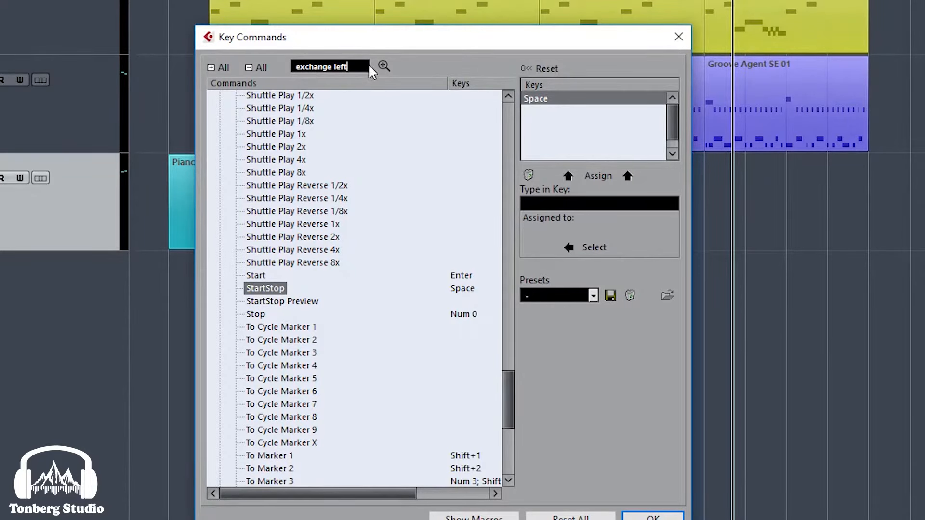
{"action": "left_click", "coordinate": [383, 66]}
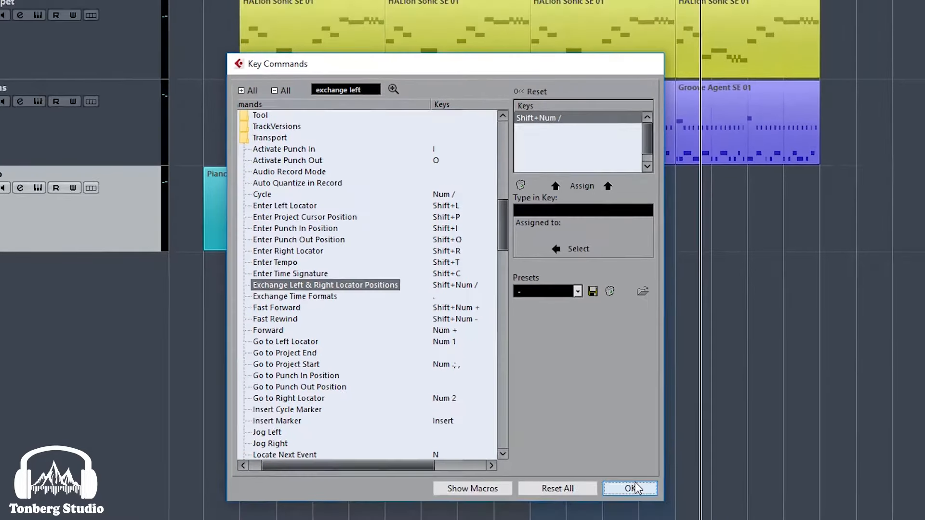
{"action": "left_click", "coordinate": [653, 516]}
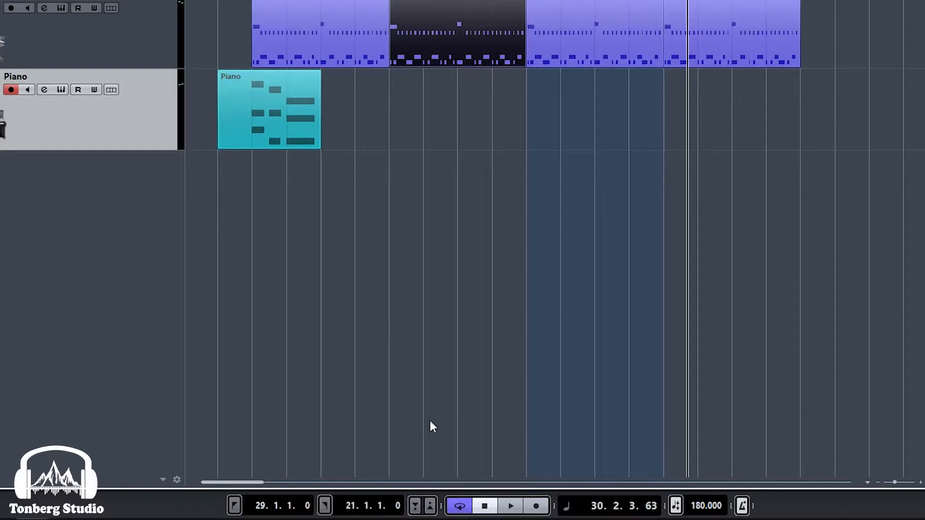
Reveal the punch points in the transport bar, activating punch in and punch out and locking both to the locators.
{"action": "left_click_drag", "start_coordinate": [441, 505], "coordinate": [440, 503]}
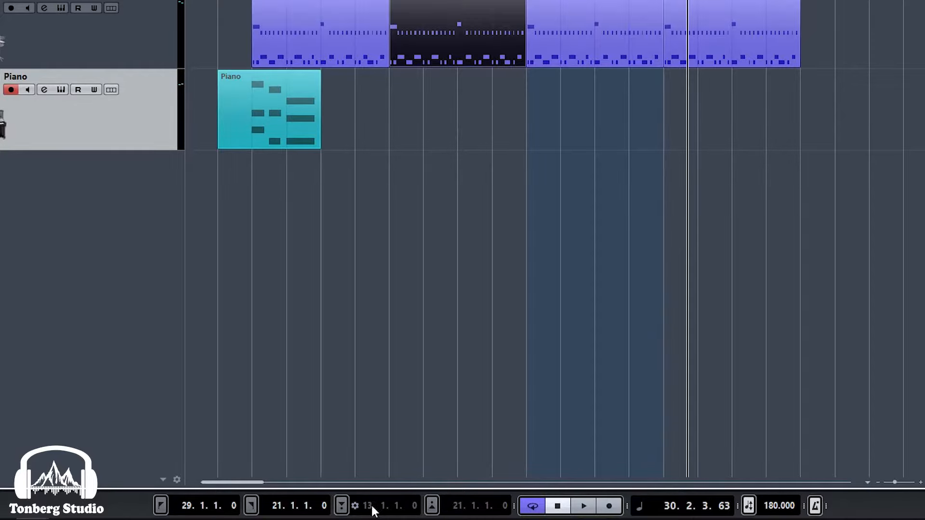
{"action": "left_click", "coordinate": [342, 506]}
{"action": "left_click", "coordinate": [433, 505]}
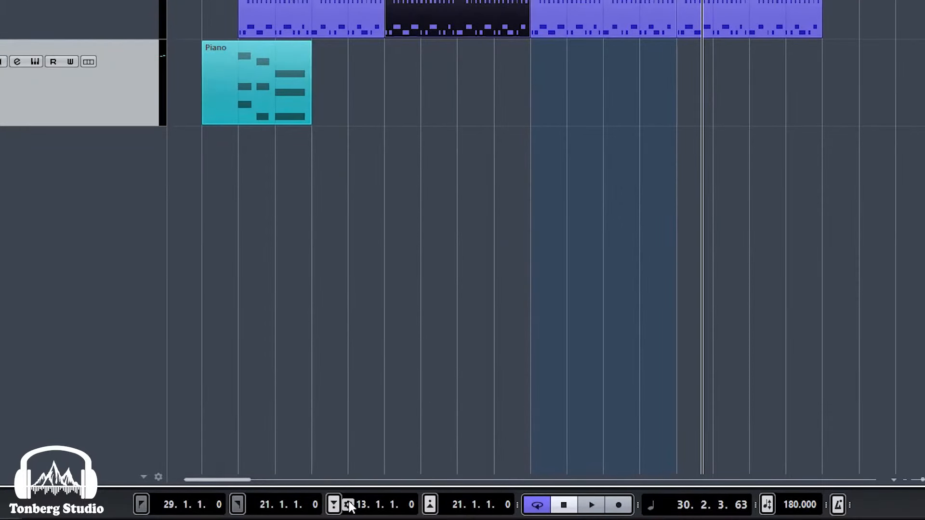
{"action": "left_click", "coordinate": [348, 505]}
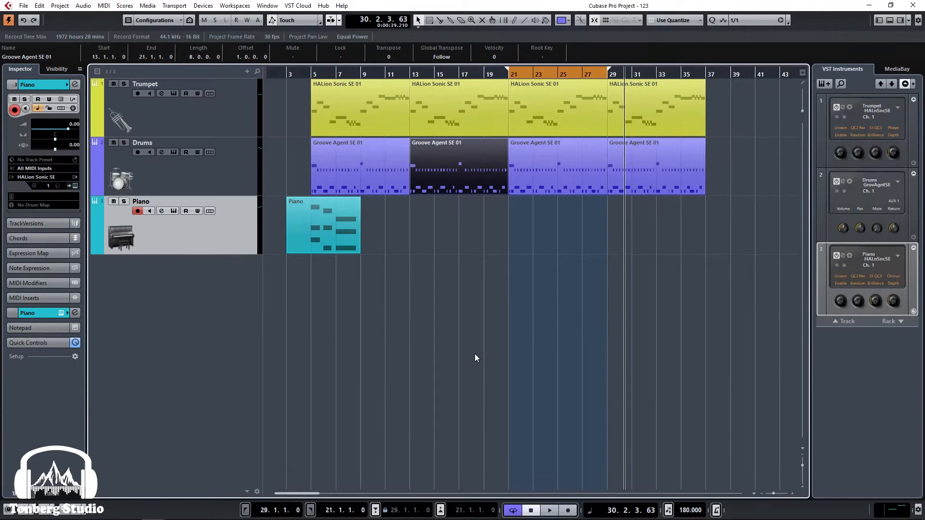
Set the locators to the selected Drums part from bar 13 to bar 21 and place the project cursor at bar 11.
{"action": "key", "text": "p"}
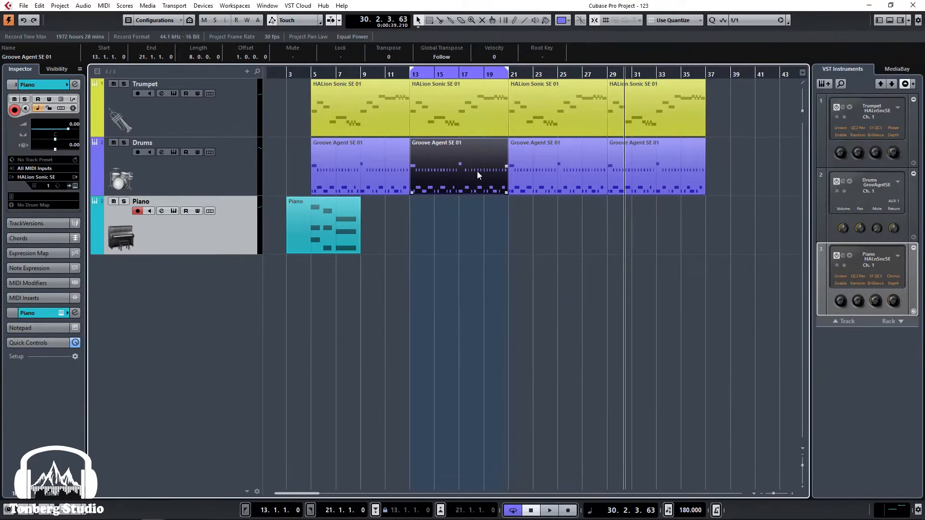
{"action": "key", "text": "KP_1"}
{"action": "left_click", "coordinate": [386, 74]}
{"action": "left_click_drag", "start_coordinate": [386, 74], "coordinate": [385, 74]}
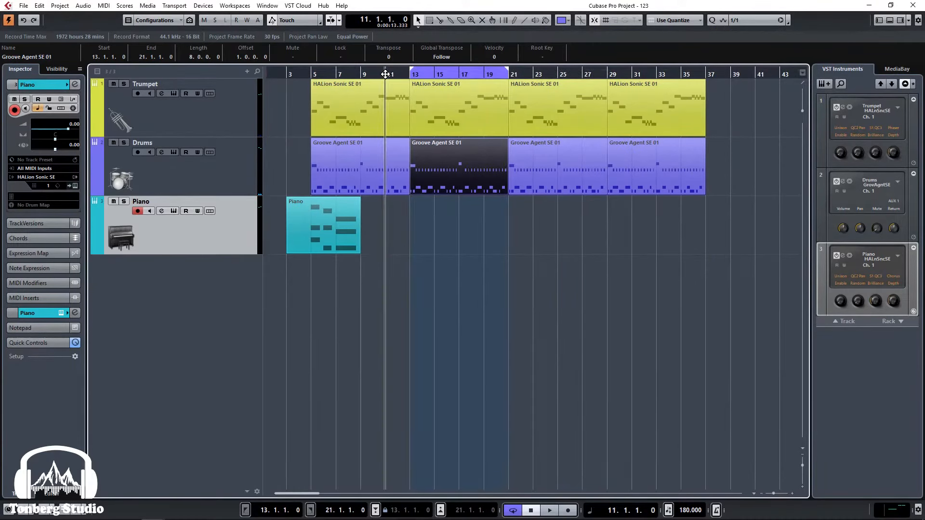
Turn off Cycle mode and record a Piano part between the punch points at bars 13 and 21, stopping just after bar 21.
{"action": "key", "text": "KP_Divide"}
{"action": "key", "text": "space"}
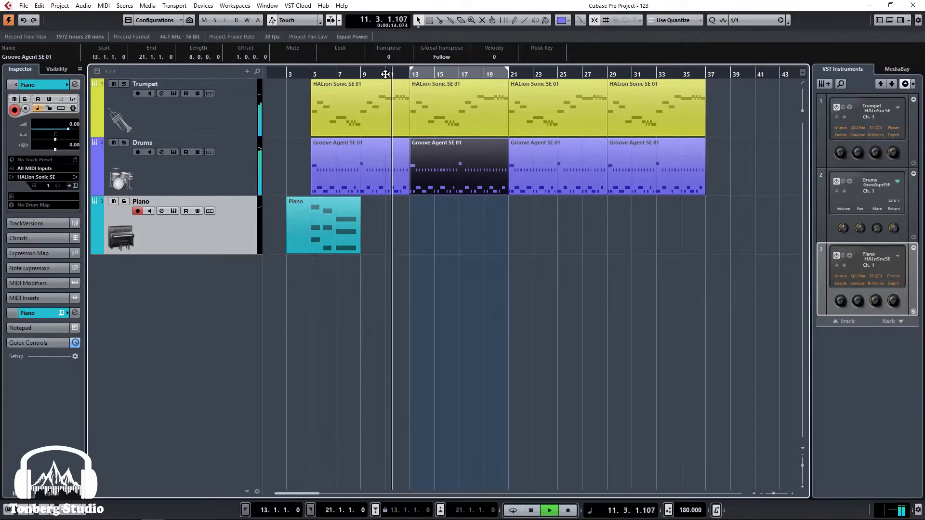
{"action": "key", "text": "KP_Multiply"}
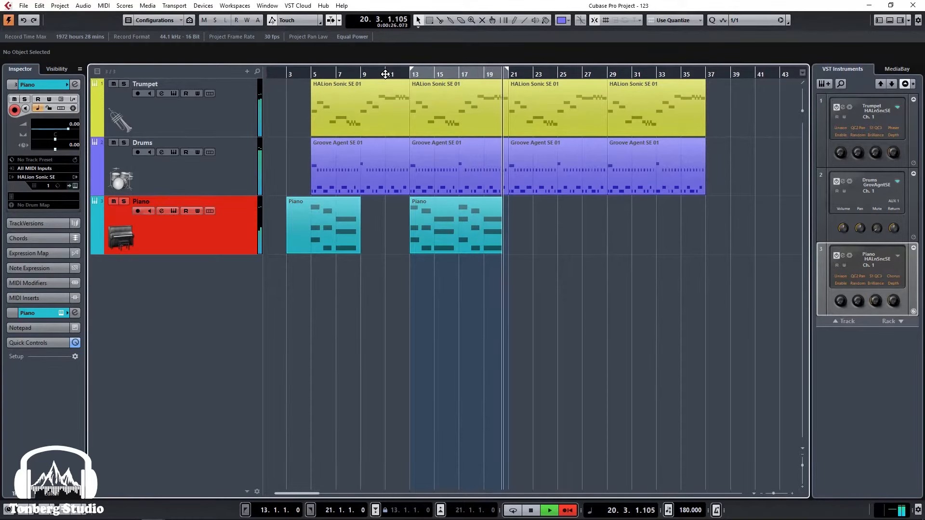
{"action": "key", "text": "space"}
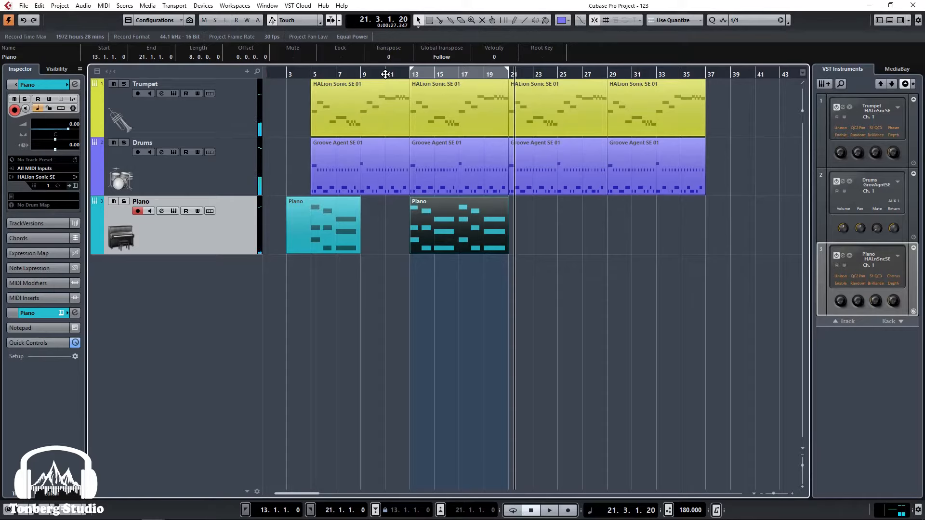
Unlock the punch points from the locators, and move punch out to bar 29 and punch in to bar 21.
{"action": "left_click", "coordinate": [385, 510]}
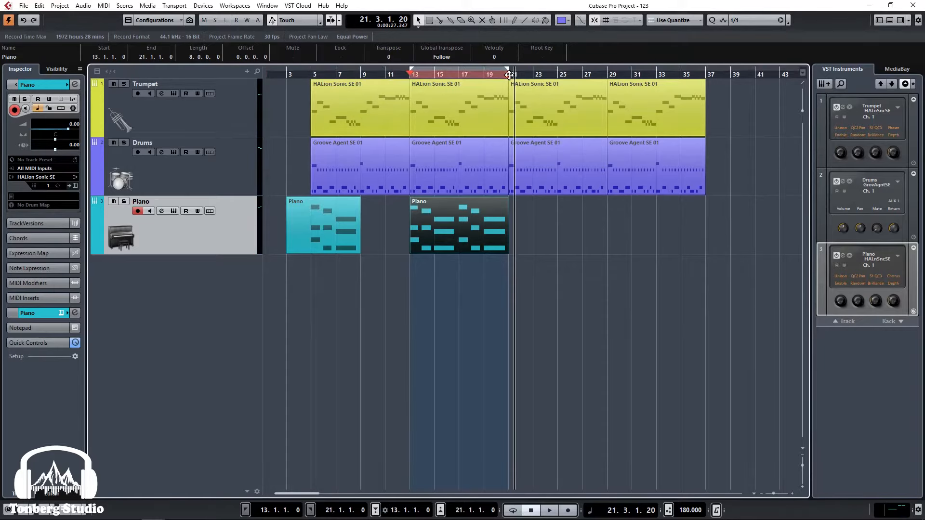
{"action": "left_click_drag", "start_coordinate": [509, 79], "coordinate": [607, 77]}
{"action": "left_click_drag", "start_coordinate": [411, 77], "coordinate": [509, 80]}
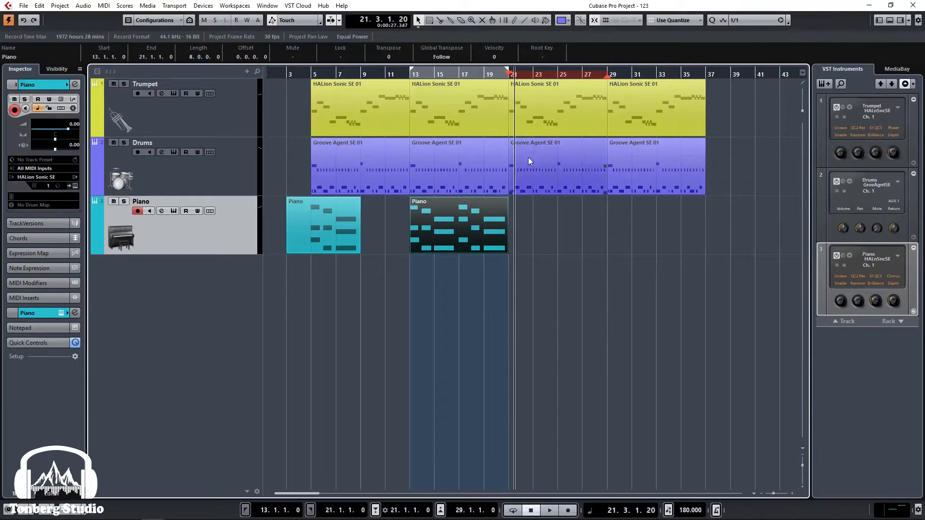
Play from about bar 18 to record the Piano between the punch points at bars 21 and 29, stopping after bar 29.
{"action": "left_click", "coordinate": [473, 77]}
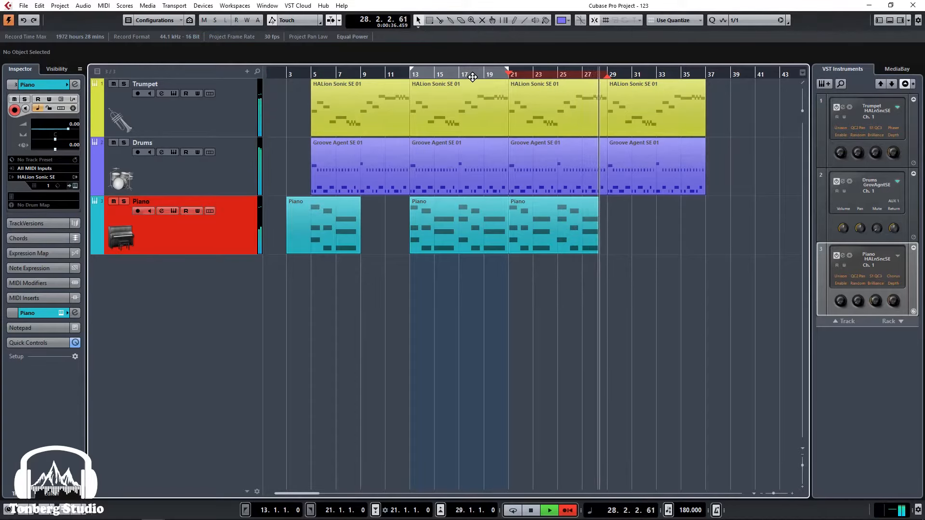
{"action": "key", "text": "space"}
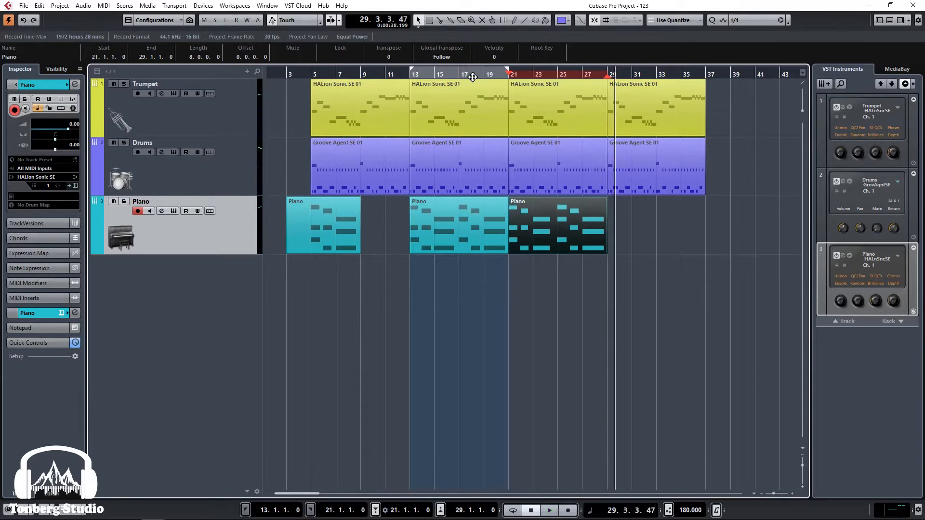
Deactivate the punch points and set the locators to the Drums part that runs from bar 21 to bar 29.
{"action": "left_click", "coordinate": [375, 511]}
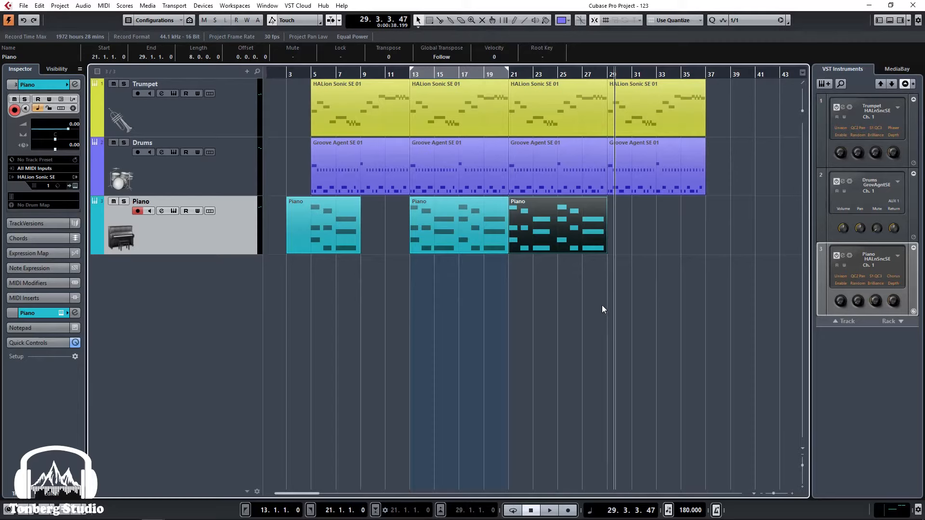
{"action": "key", "text": "p"}
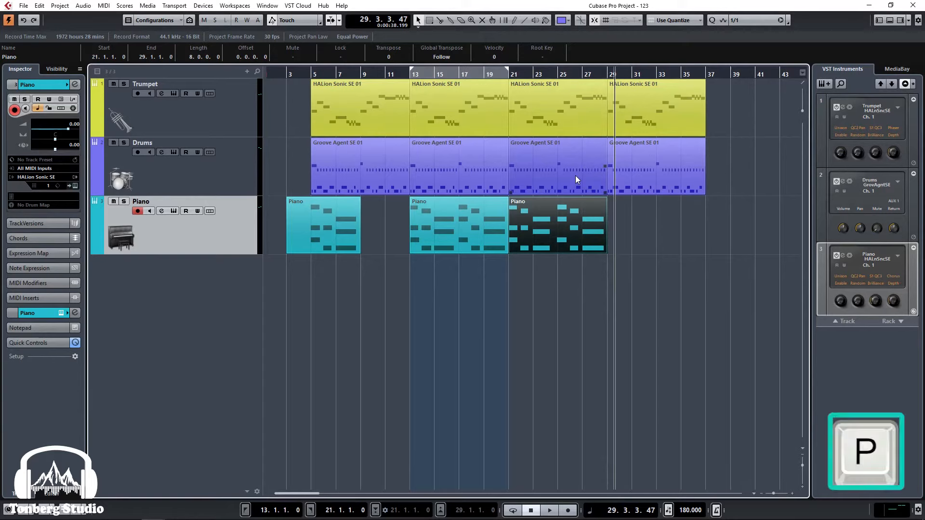
{"action": "left_click", "coordinate": [575, 175]}
{"action": "key", "text": "p"}
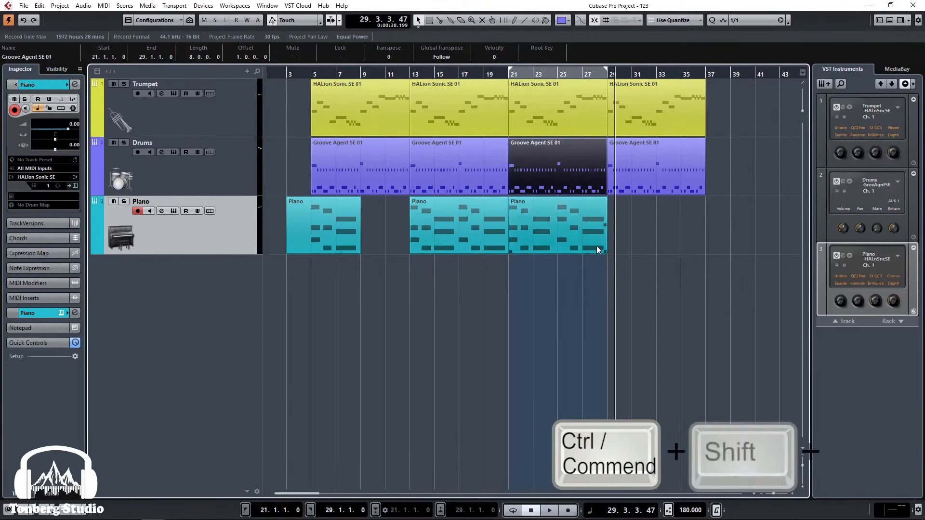
Insert silence across all tracks between the locators, from bar 21 to bar 29.
{"action": "key", "text": "ctrl+shift+e"}
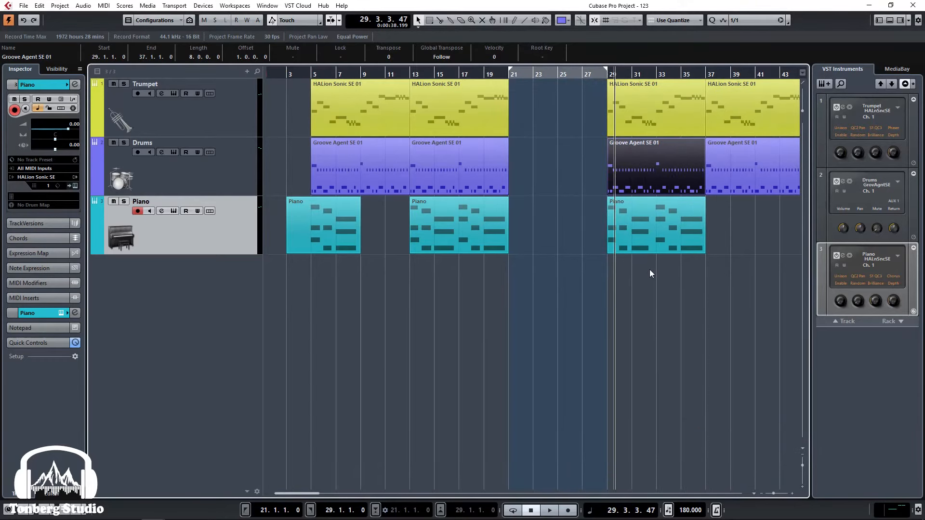
{"action": "key", "text": "g"}
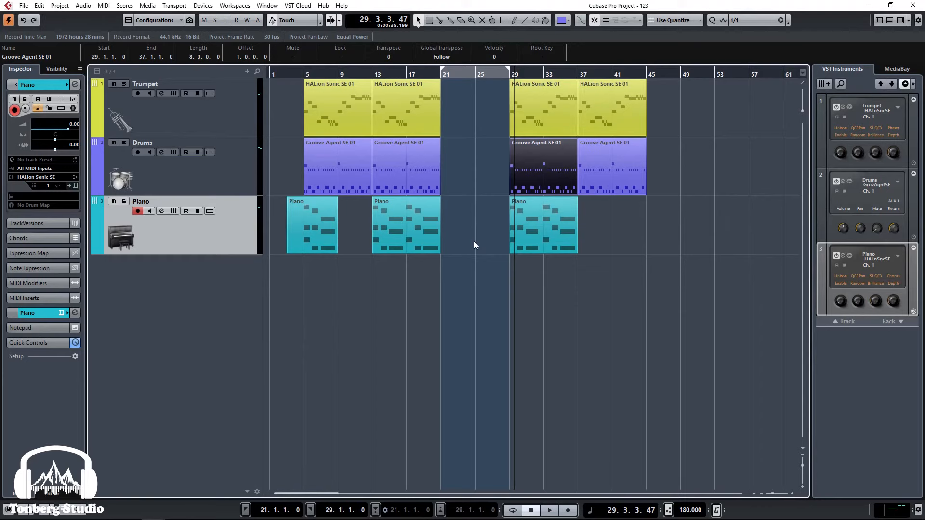
Duplicate the Trumpet, Drums and Piano parts at bars 13 to 21 into the empty range between the locators.
{"action": "left_click", "coordinate": [469, 173]}
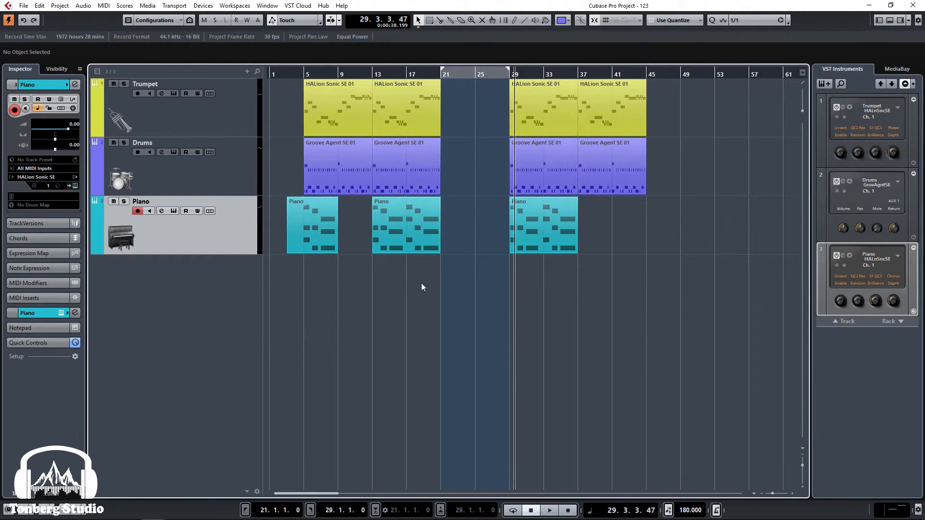
{"action": "left_click_drag", "start_coordinate": [421, 282], "coordinate": [413, 131]}
{"action": "key", "text": "ctrl+d"}
{"action": "left_click", "coordinate": [487, 270]}
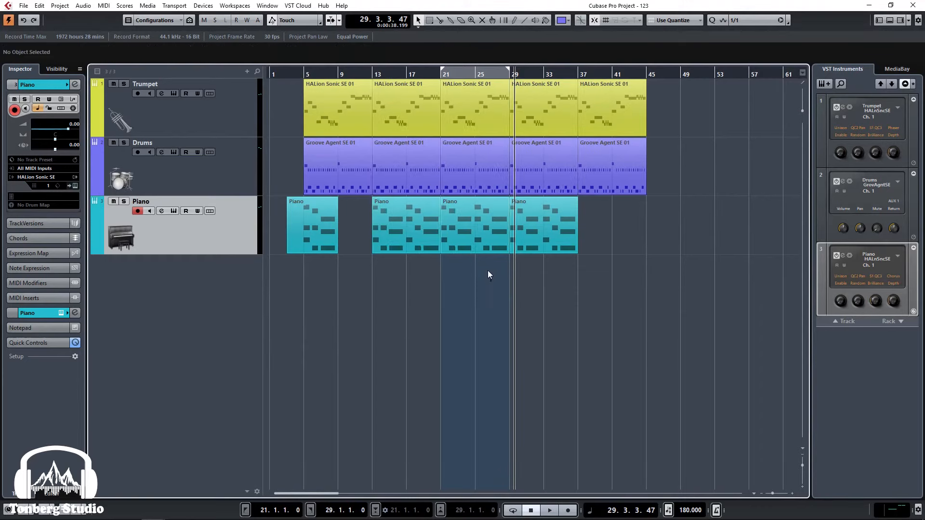